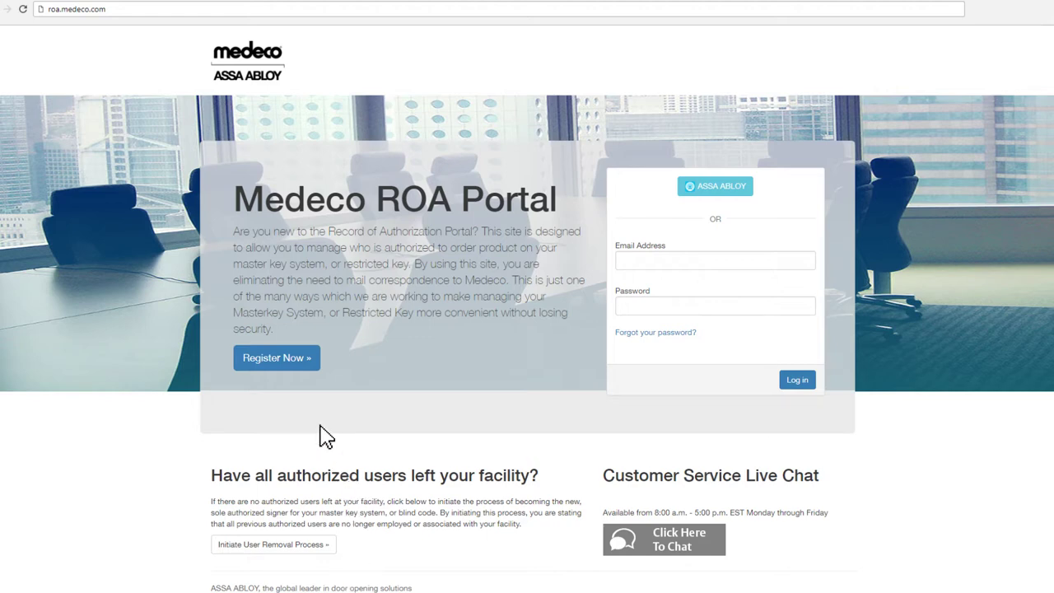
- Start a registration and enter the director's title, full name, facility Emory Hospital, street address, city and state
left_click(279, 358)
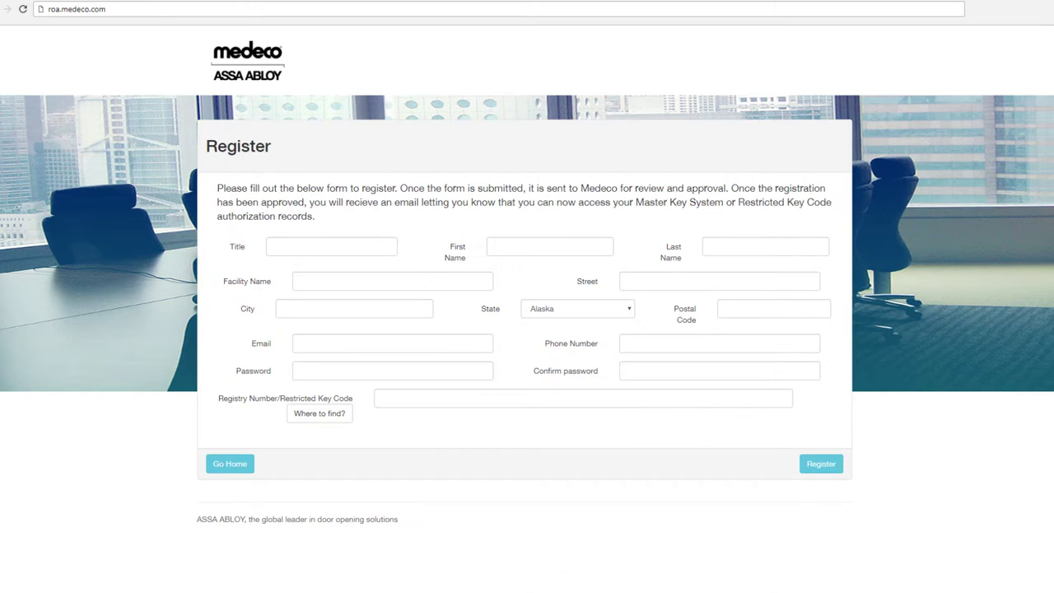
type("Director")
left_click(549, 246)
left_click(764, 246)
left_click(392, 280)
type("Emory Hospital")
left_click(719, 280)
left_click(354, 308)
type("Emerald")
type("Colorado")
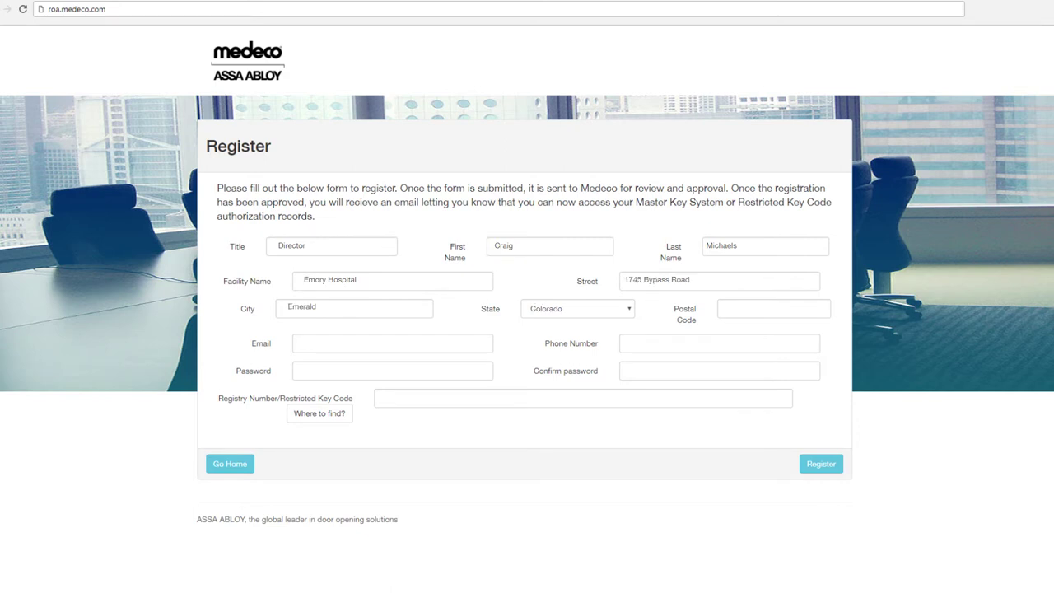
- Enter the postal code, the contact's e-mail and phone number, and the account password
left_click(773, 307)
type("981067")
left_click(392, 344)
left_click(718, 343)
left_click(392, 370)
type("********")
- Enter the restricted key code, check and close the Where to find? help, and submit the registration
left_click(582, 399)
type("6R 064104")
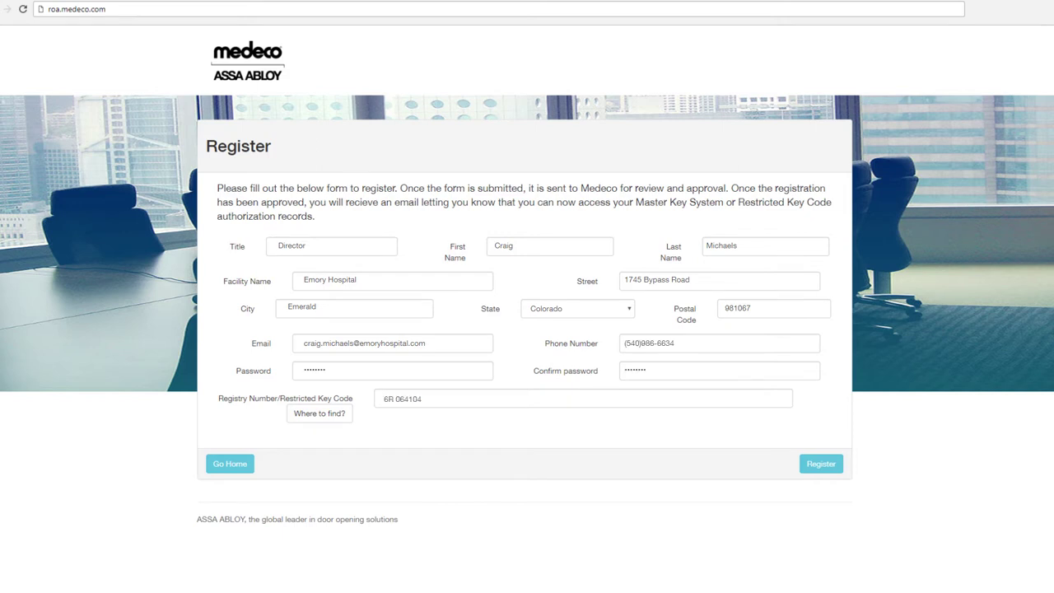
left_click(319, 416)
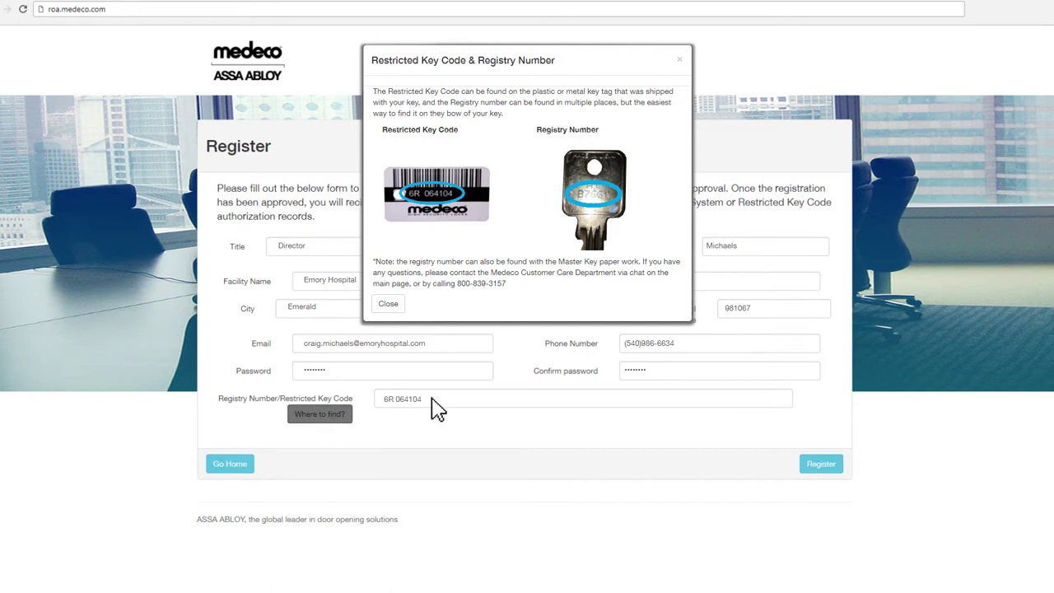
left_click(691, 434)
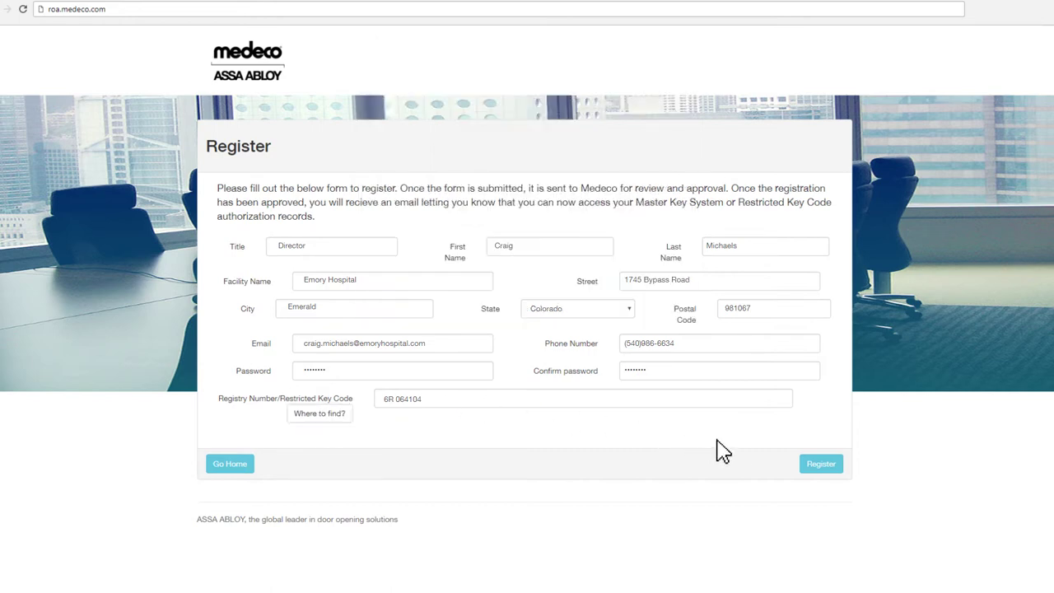
left_click(821, 463)
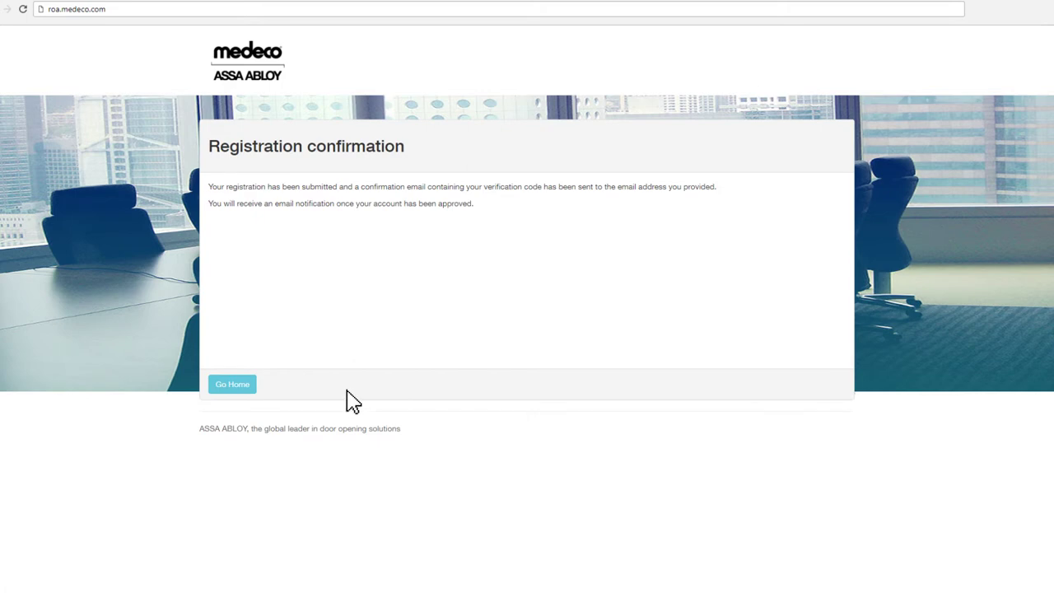
- Return home, open and close the live chat, then confirm the account from the approval e-mail
left_click(247, 384)
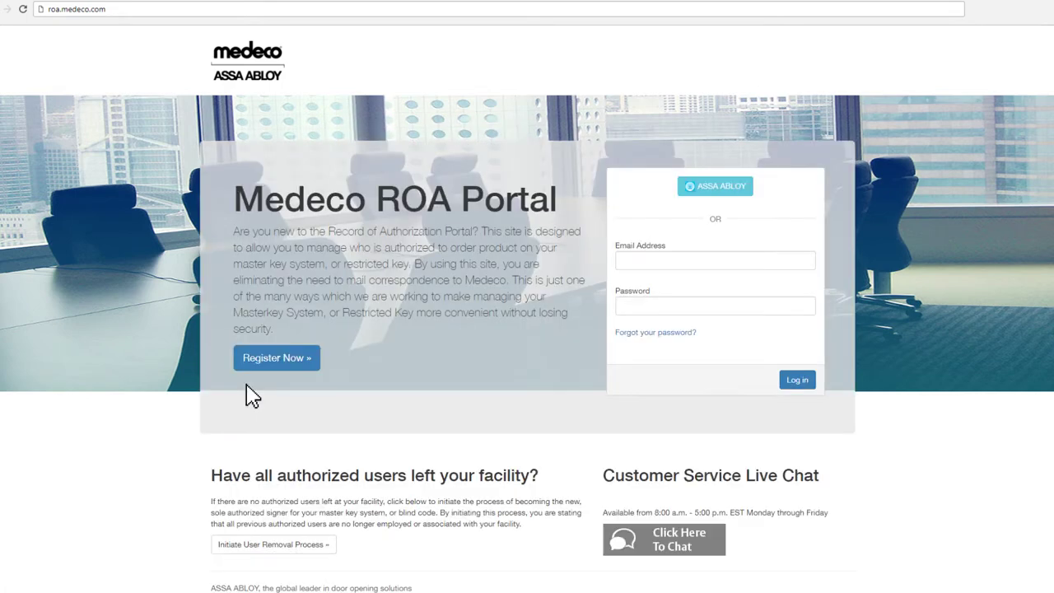
left_click(642, 535)
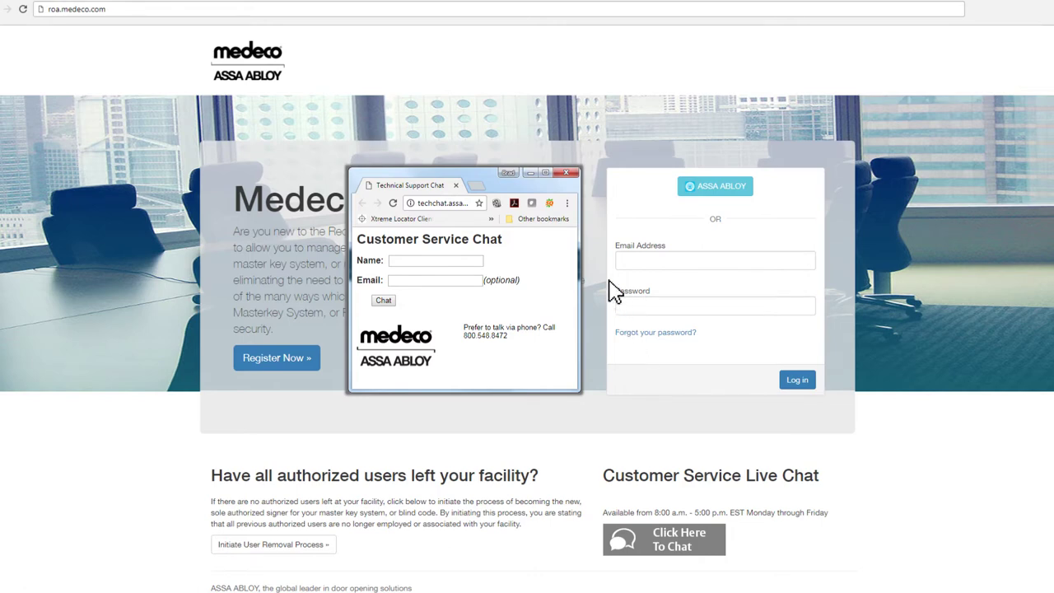
left_click(567, 174)
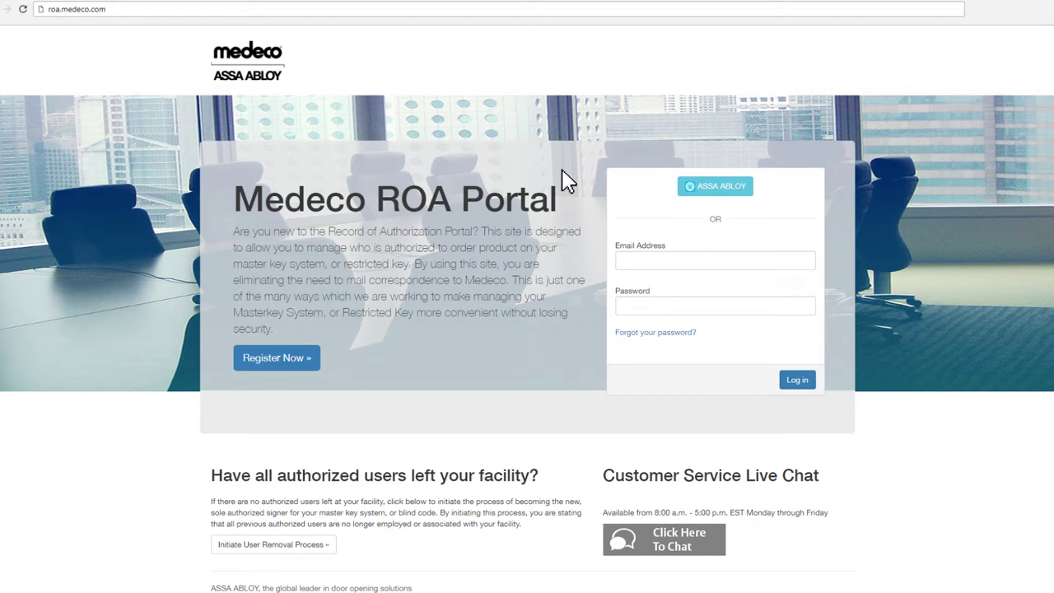
key("alt+Tab")
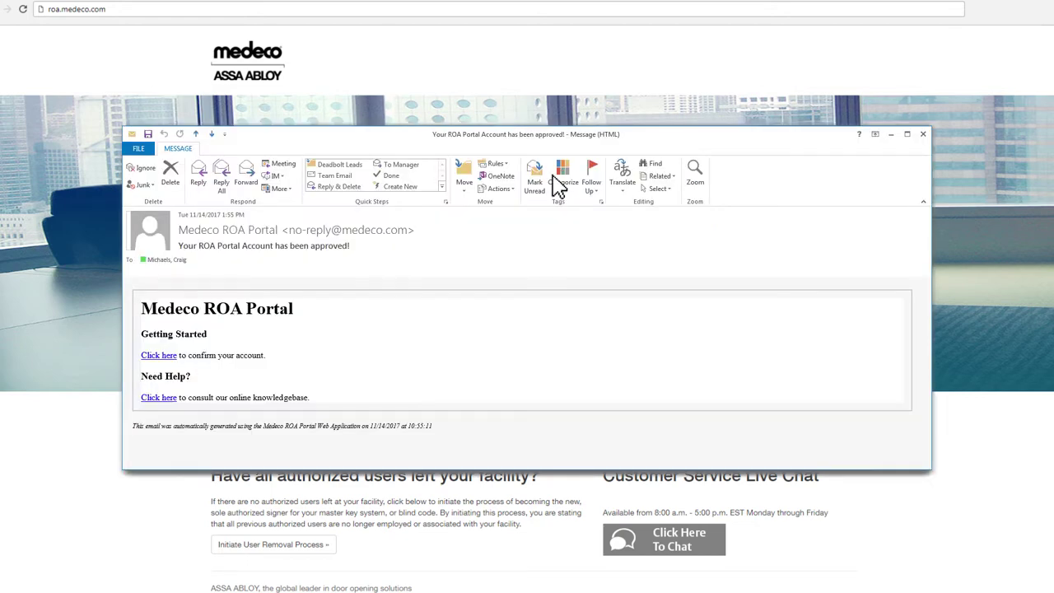
left_click(159, 355)
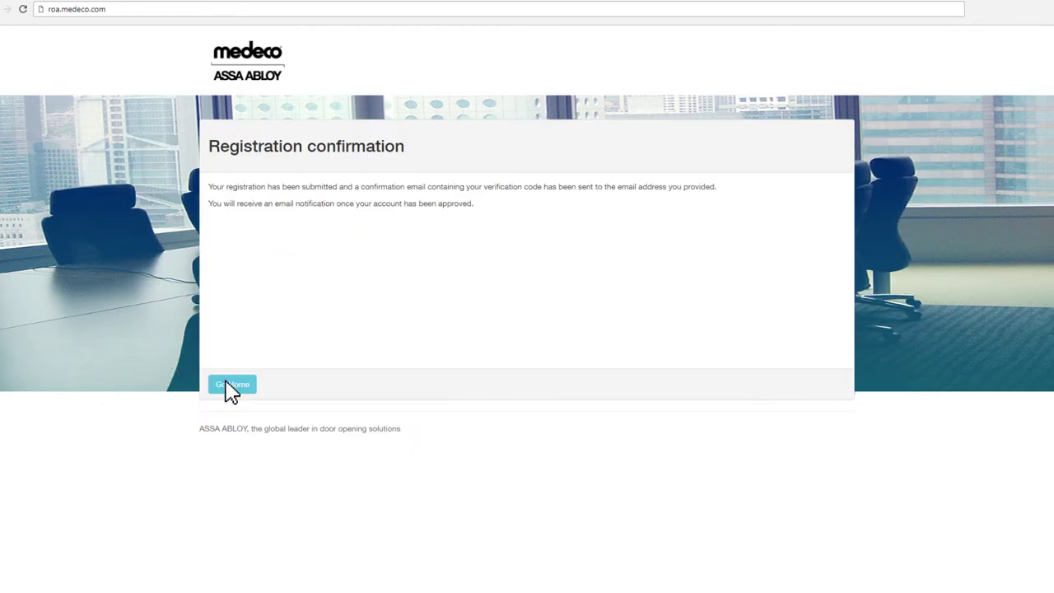
- Log in with the account e-mail and password and open the BD12389 key code record
left_click(232, 385)
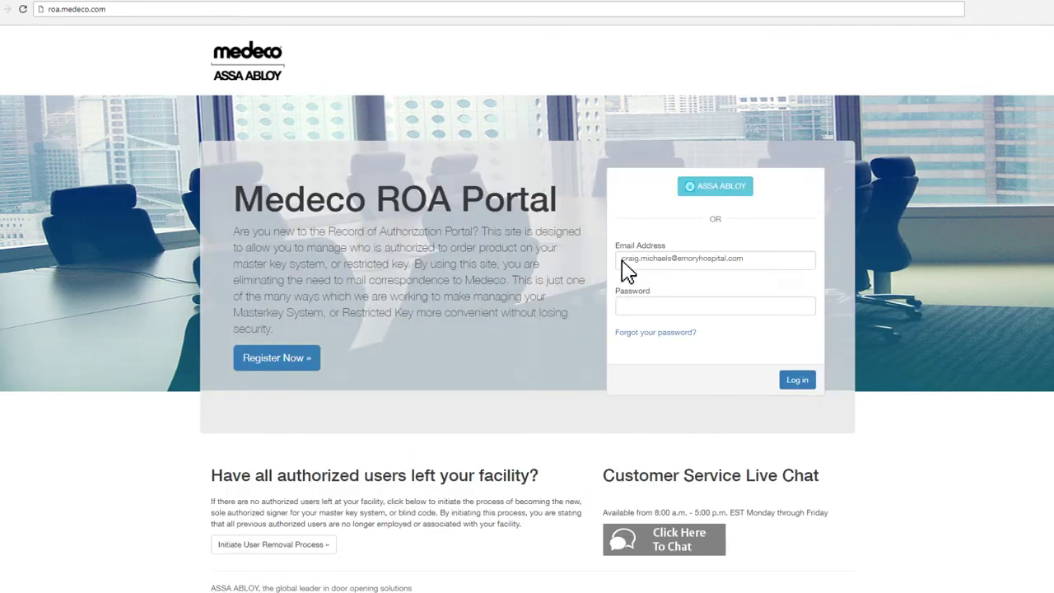
left_click(628, 310)
left_click(796, 380)
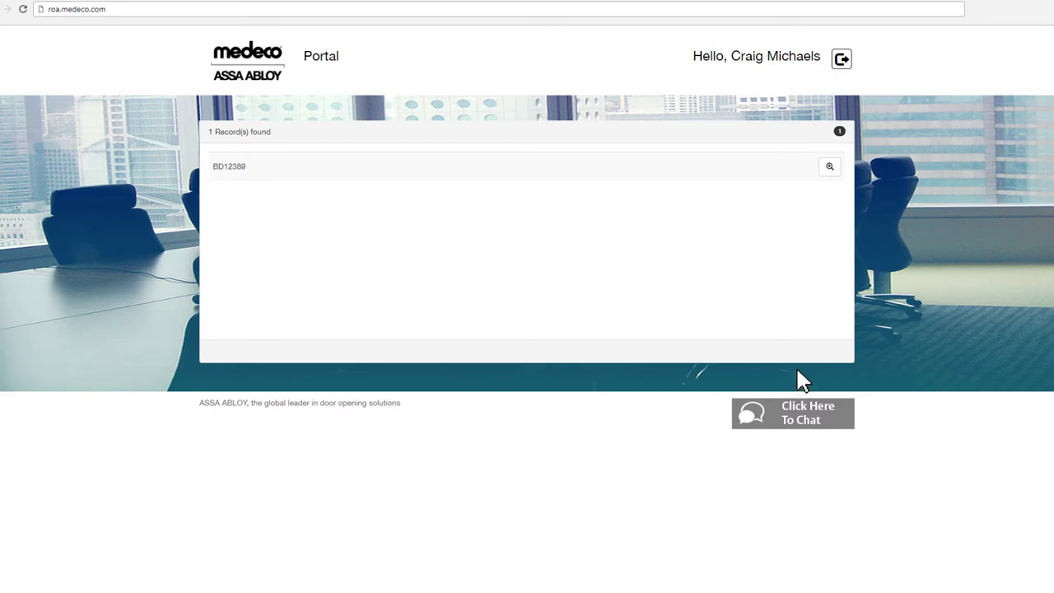
left_click(829, 169)
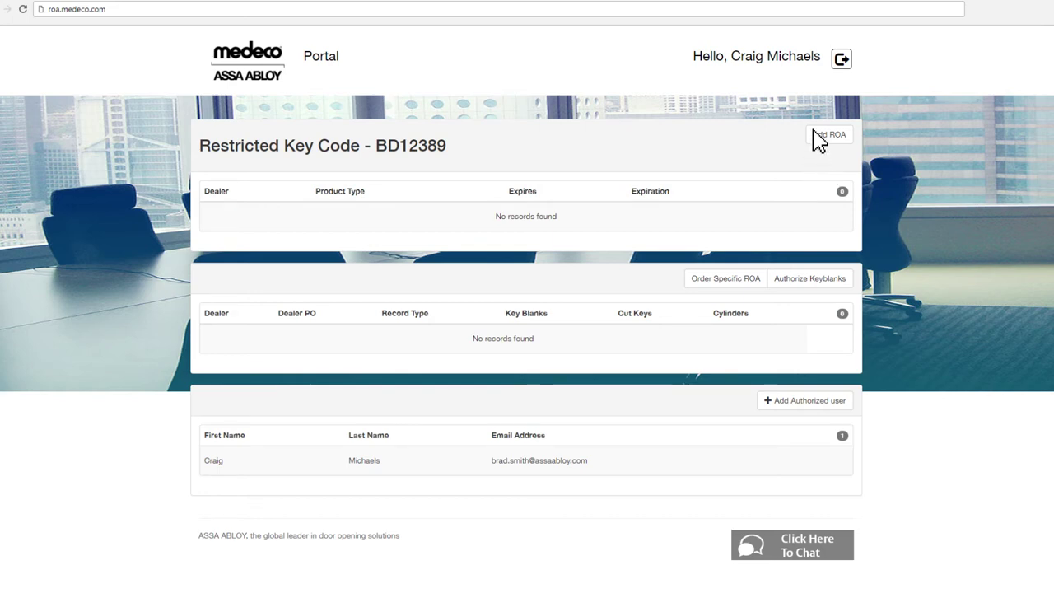
left_click(818, 140)
- Add a never-expiring Cut Keys dealer ROA for 12 MILE LOCK & SAFE, found among OR dealers
left_click(521, 226)
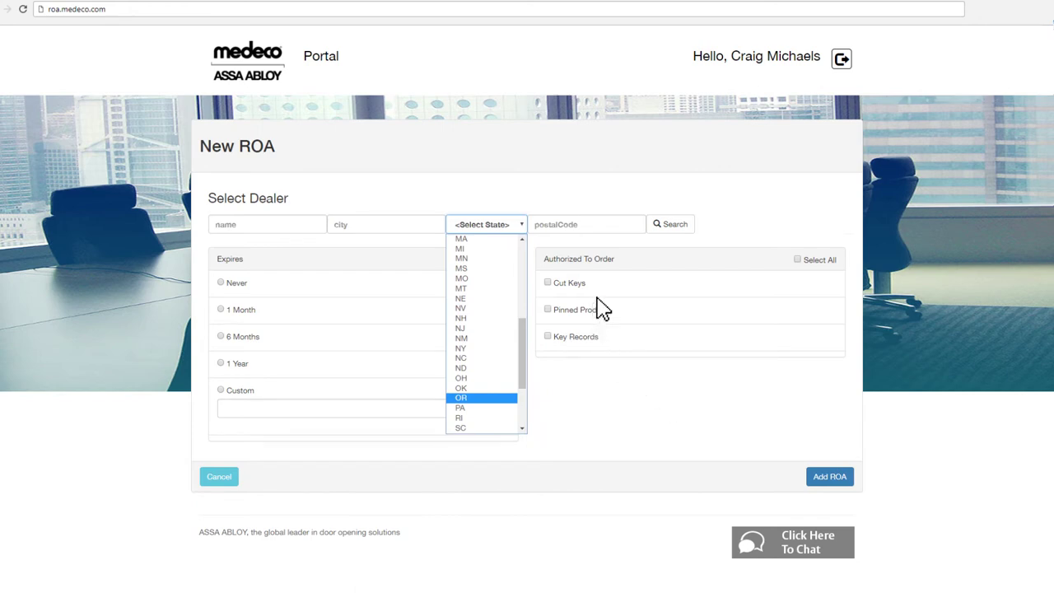
left_click(673, 231)
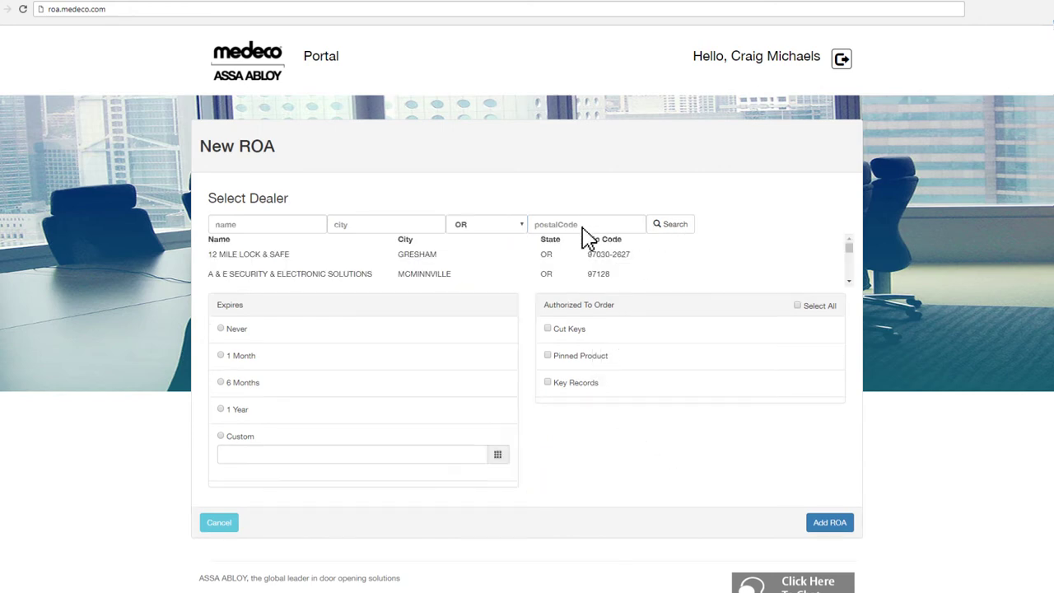
left_click(263, 258)
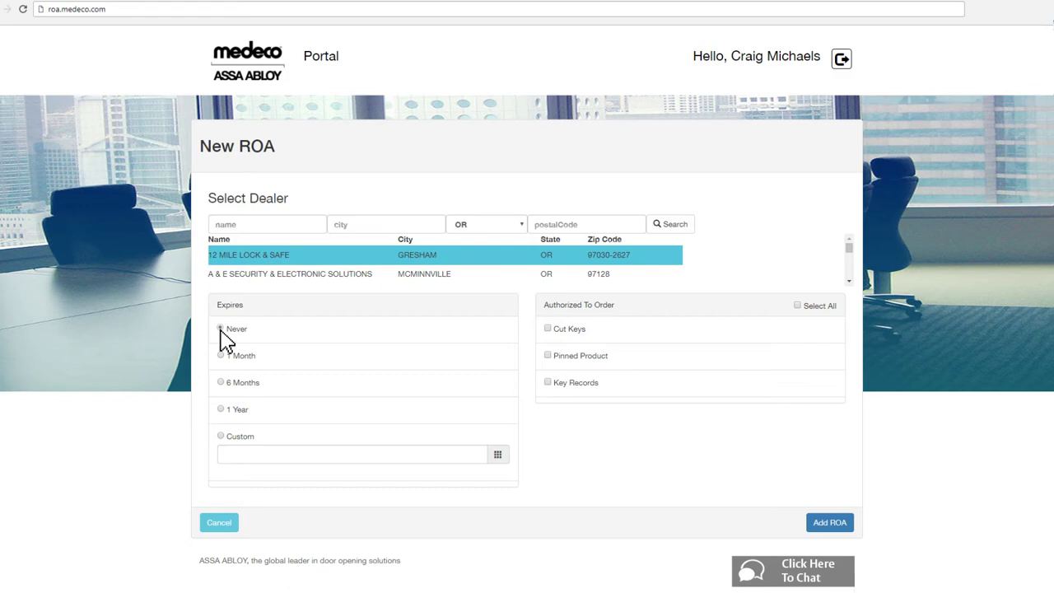
left_click(221, 328)
left_click(547, 329)
left_click(826, 523)
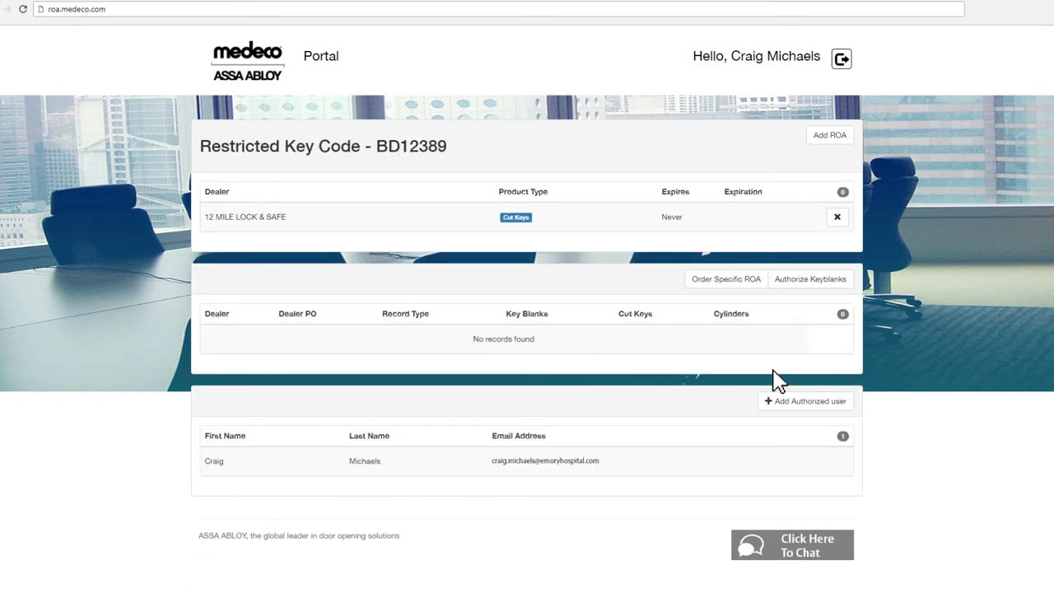
- Start an Order Specific ROA and select 12 MILE LOCK & SAFE from the OR dealer search
left_click(728, 284)
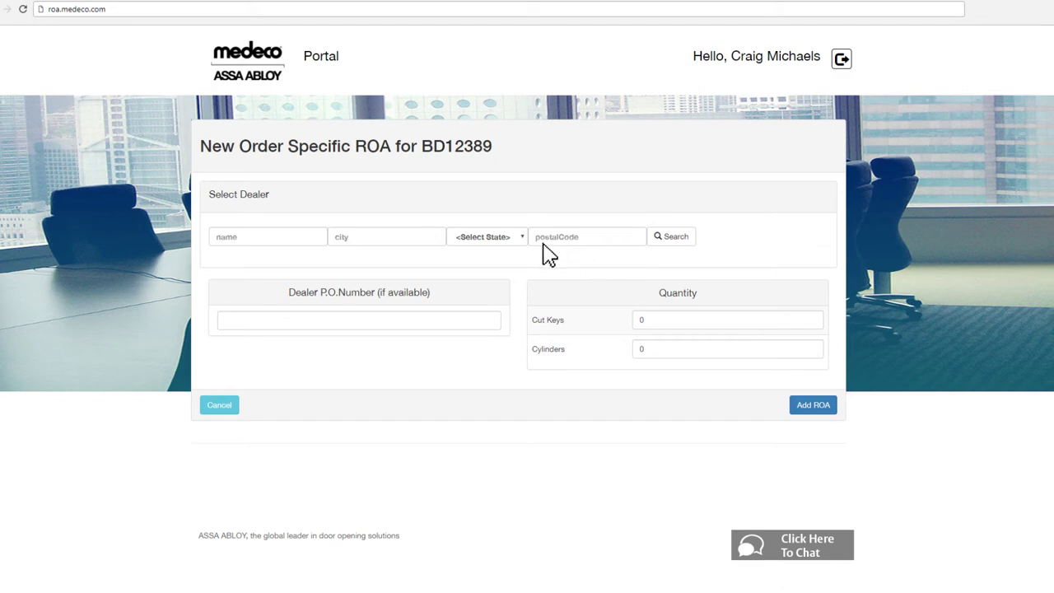
left_click(520, 239)
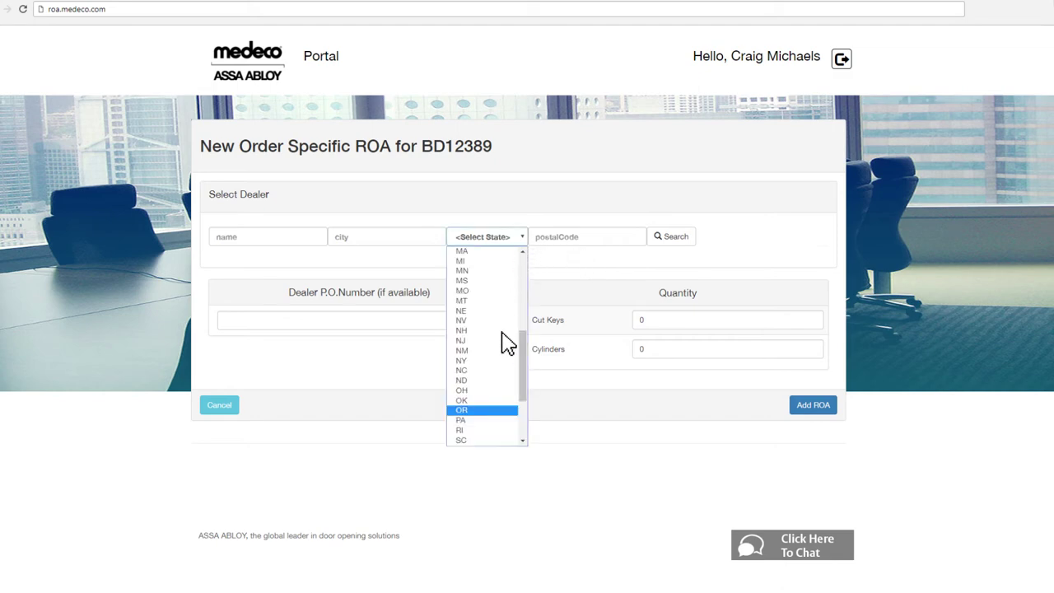
left_click(474, 410)
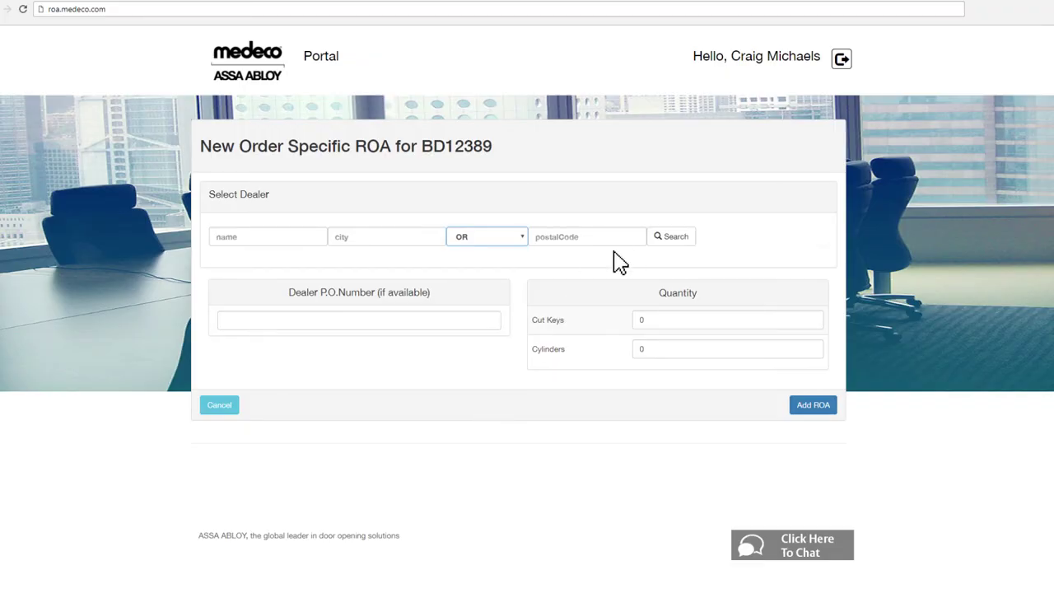
left_click(673, 240)
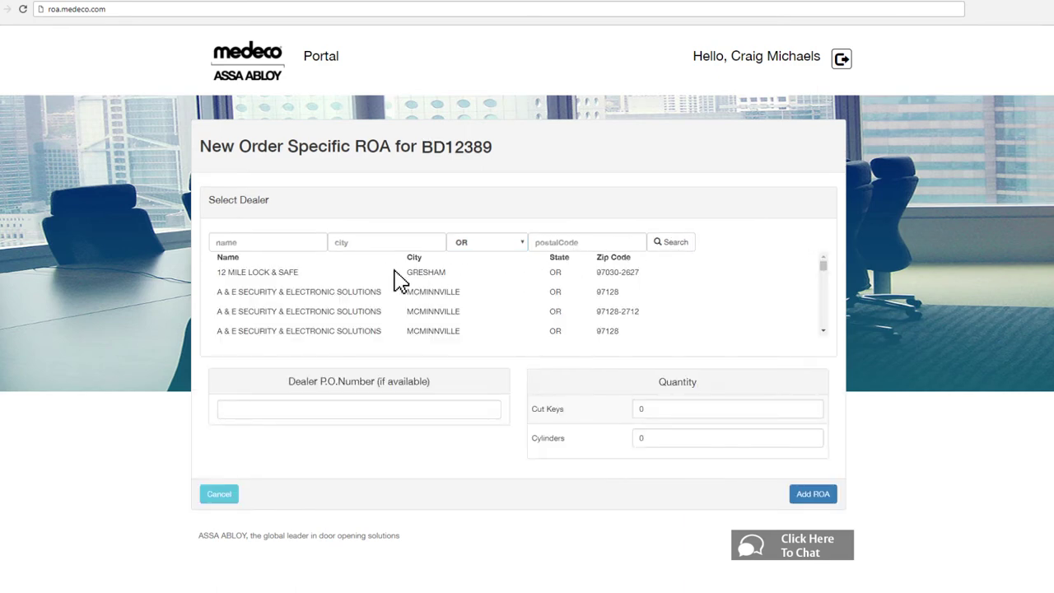
left_click(317, 273)
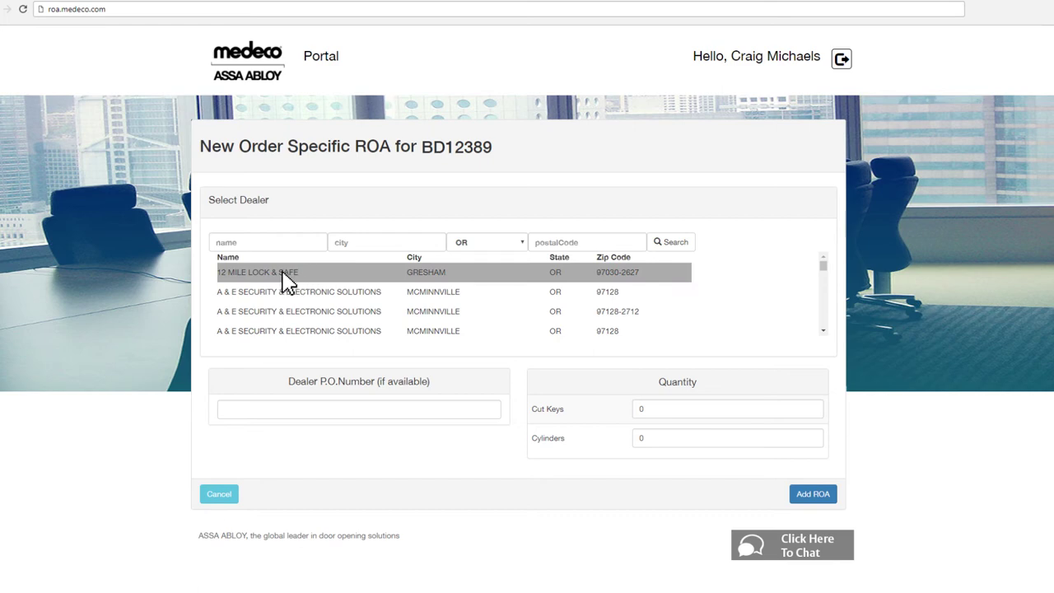
- Enter the dealer's PO number, 25 cut keys and 150 cylinders, and add the ROA
left_click(222, 410)
type("3547687")
left_click(636, 411)
type("25")
left_click(636, 442)
type("150")
left_click(813, 495)
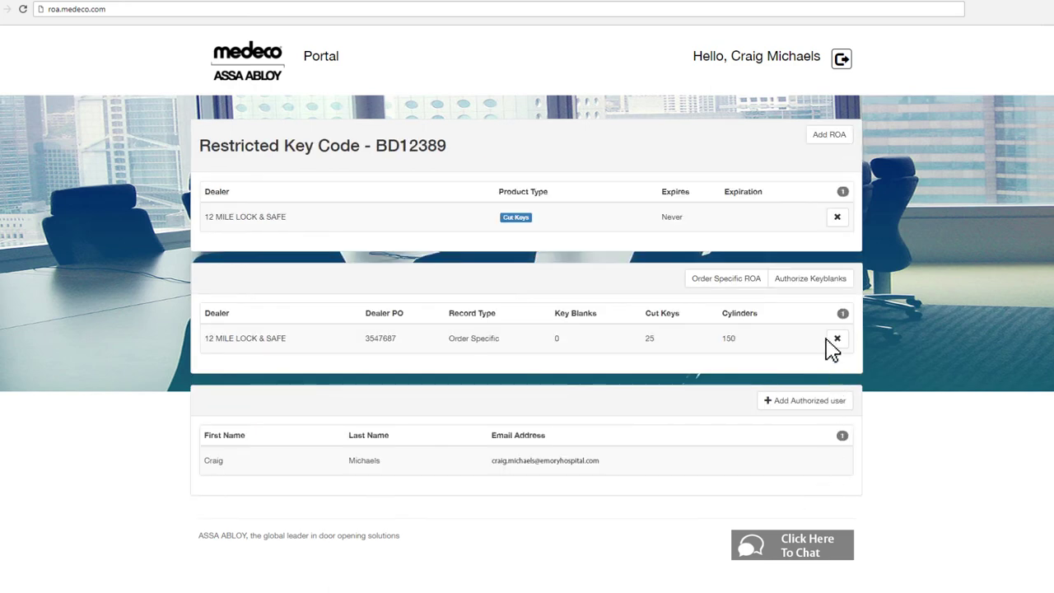
- Authorize 12 MILE LOCK & SAFE (OR) for 25 key blanks, recorded with the dealer's PO number
left_click(811, 281)
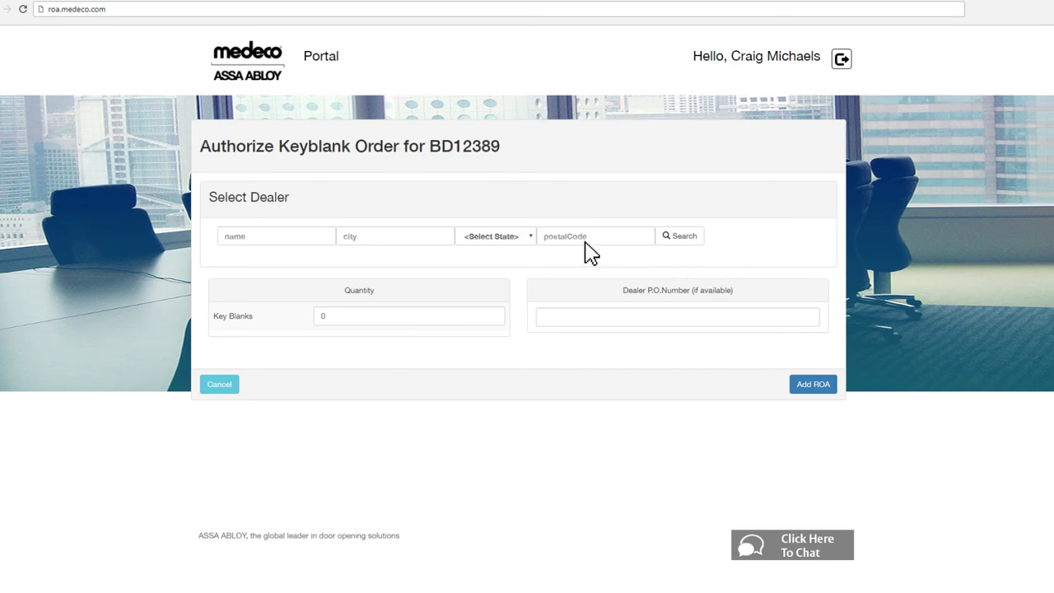
left_click(532, 239)
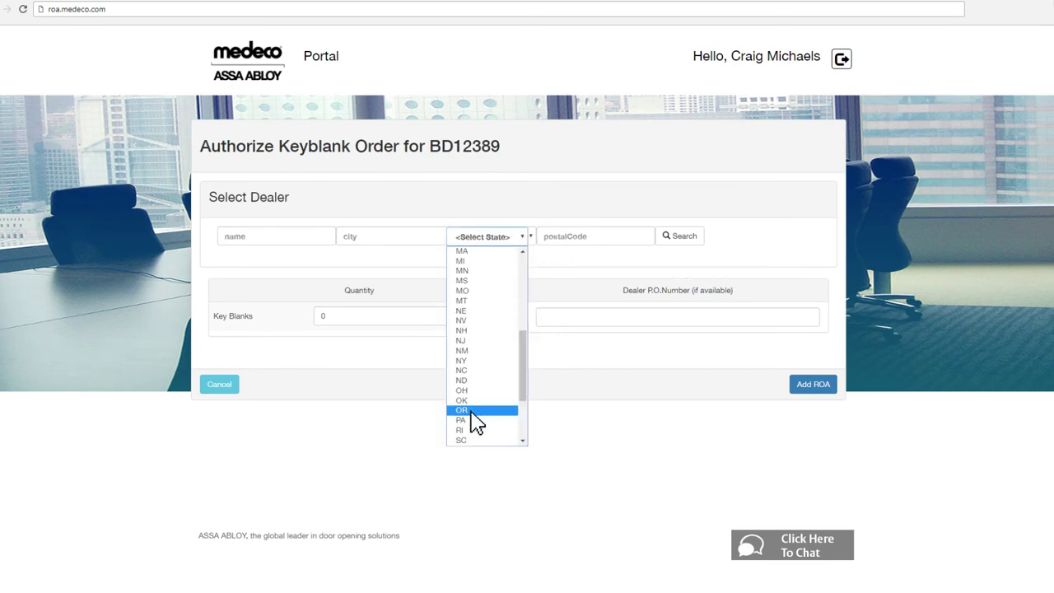
left_click(680, 243)
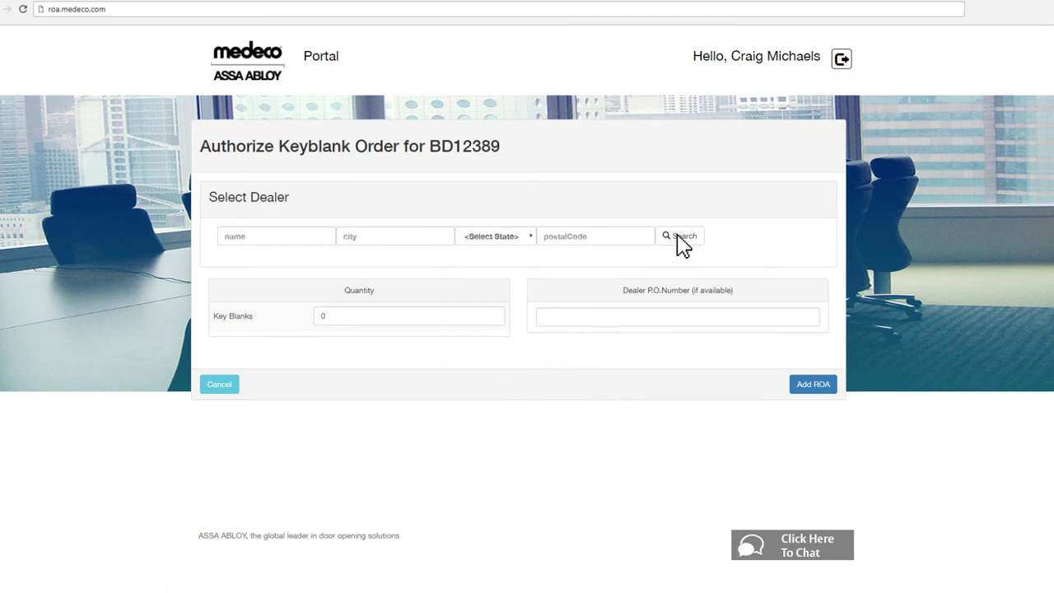
left_click(539, 278)
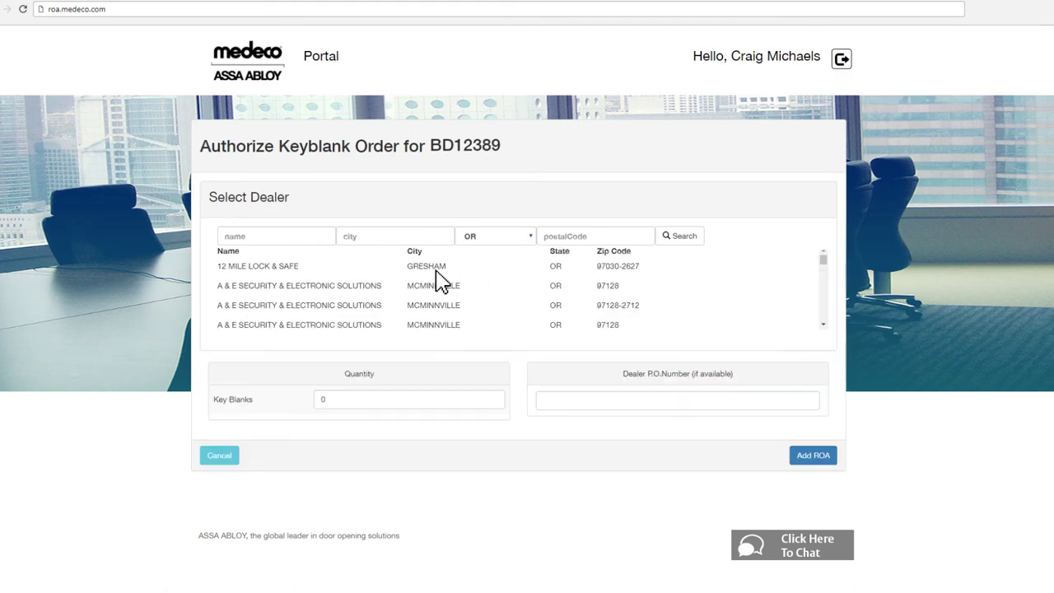
left_click(259, 267)
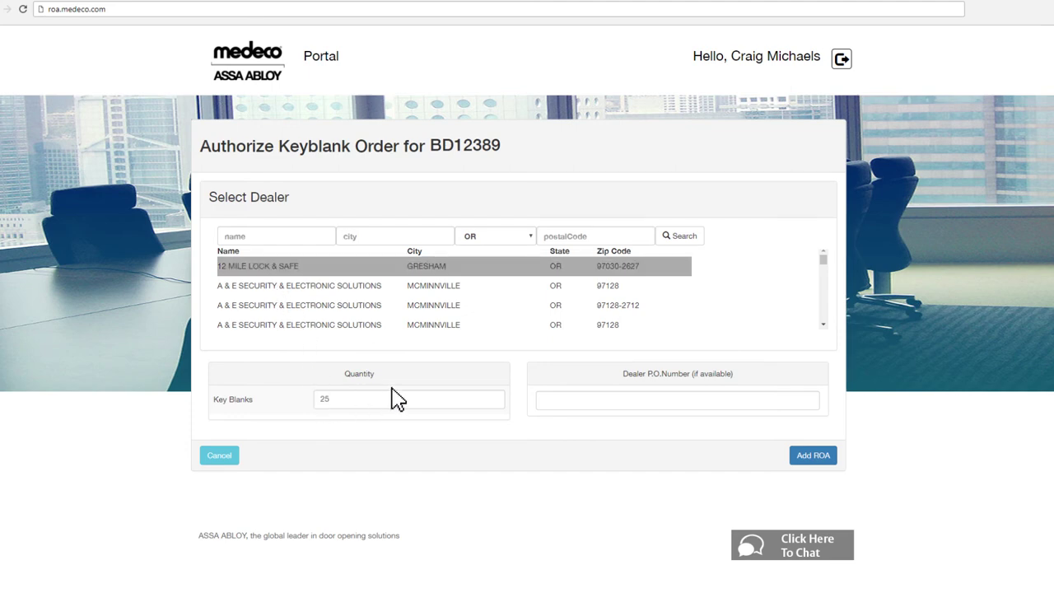
left_click(543, 403)
type("35763")
left_click(803, 458)
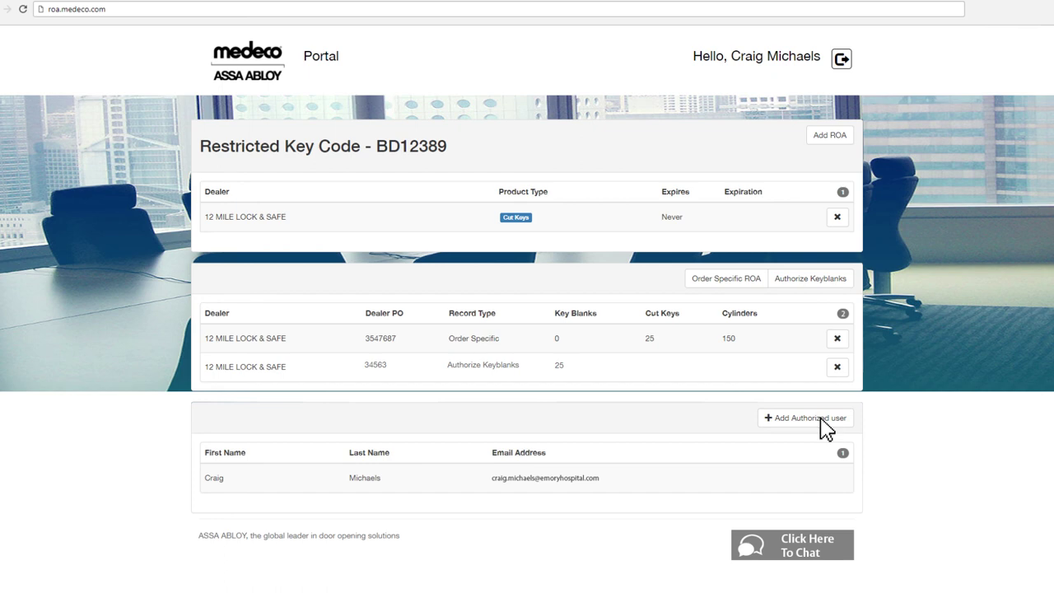
left_click(825, 427)
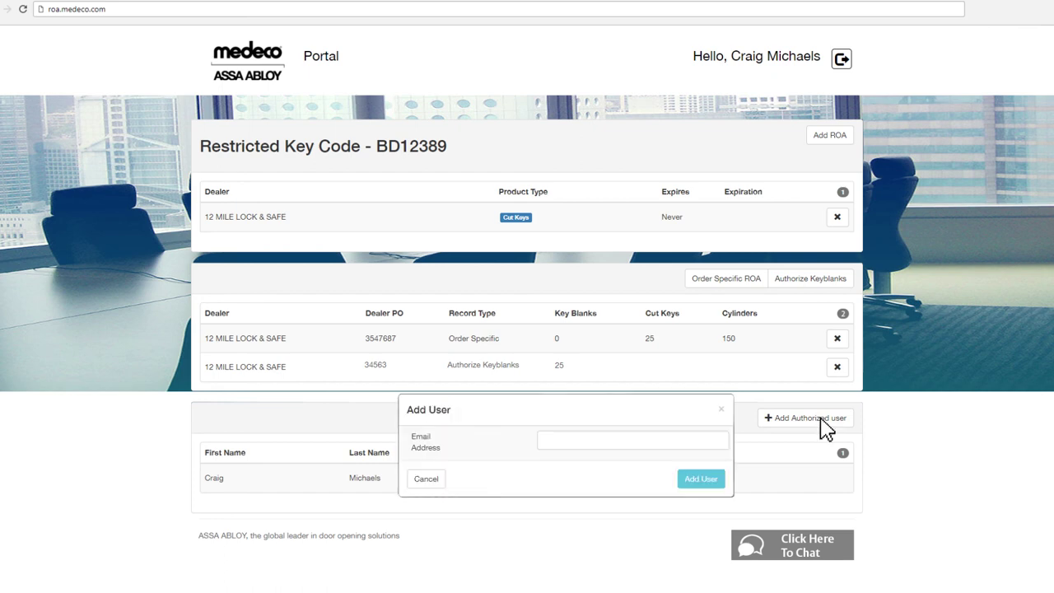
left_click(543, 441)
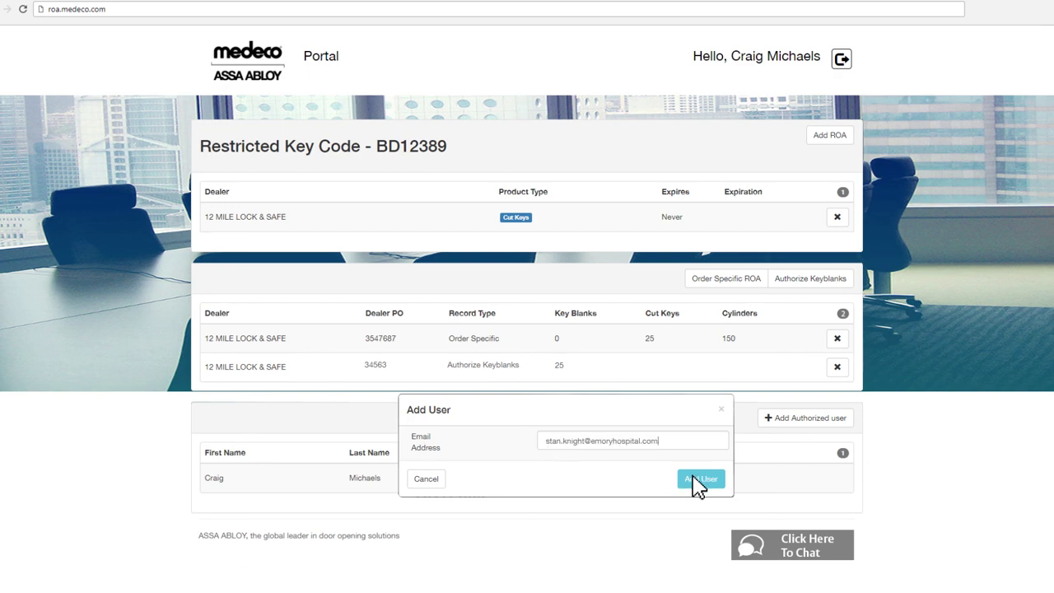
left_click(696, 478)
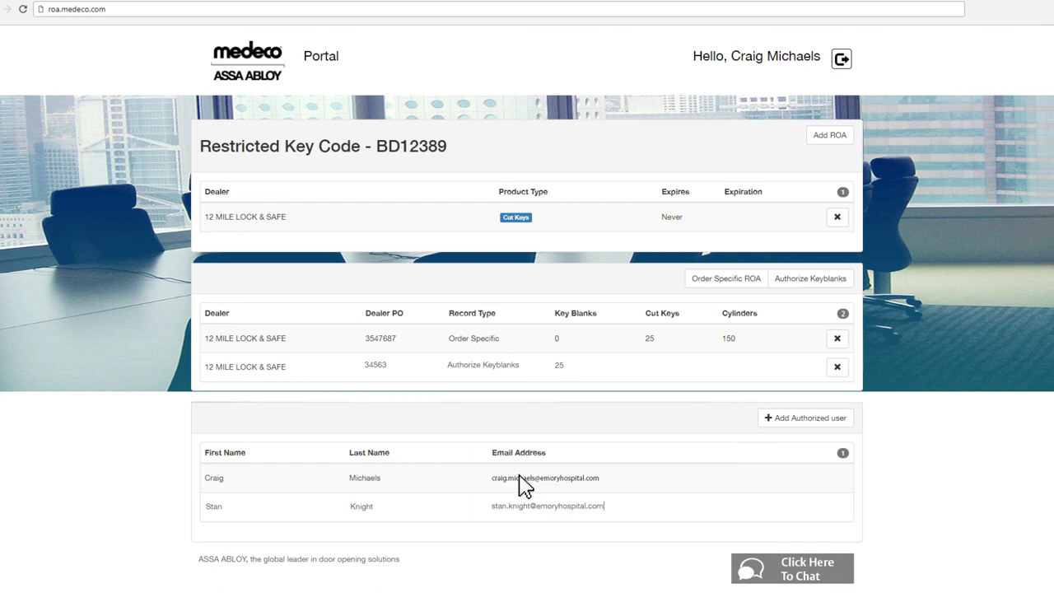